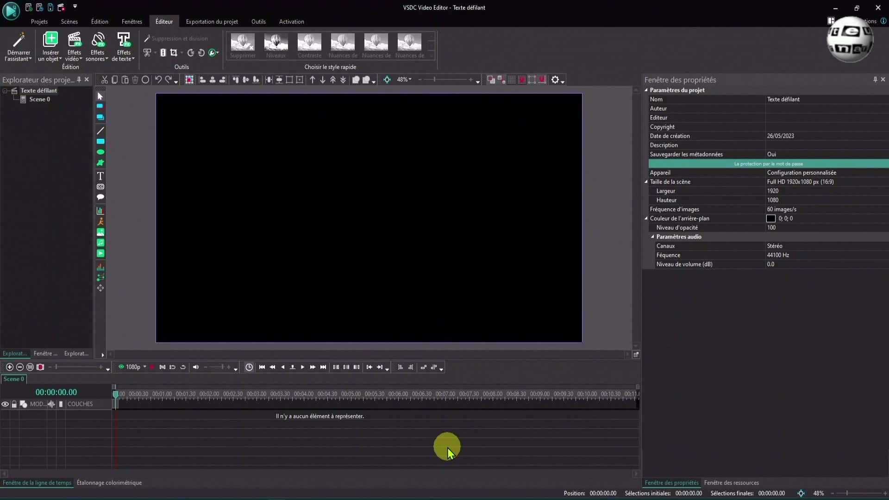
Add a text object about 1916 by 135 px across the lower edge of the scene, timed from the cursor position
{"action": "left_click", "coordinate": [100, 177]}
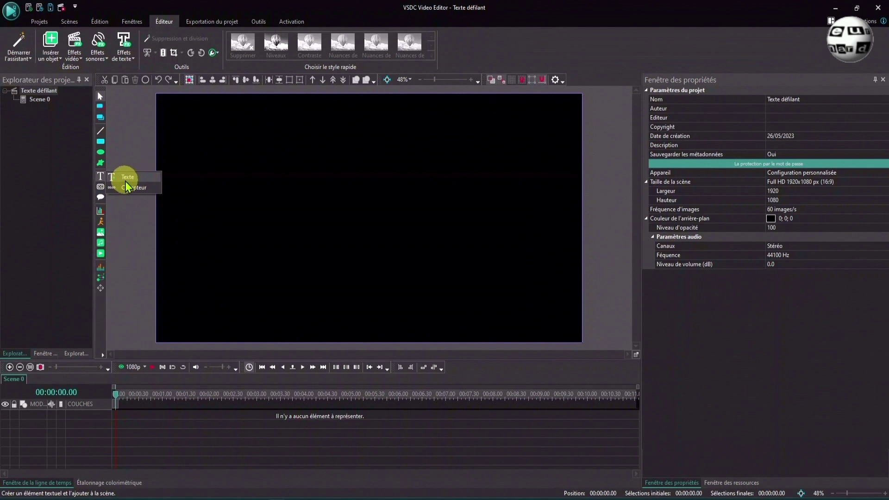
{"action": "left_click", "coordinate": [123, 177]}
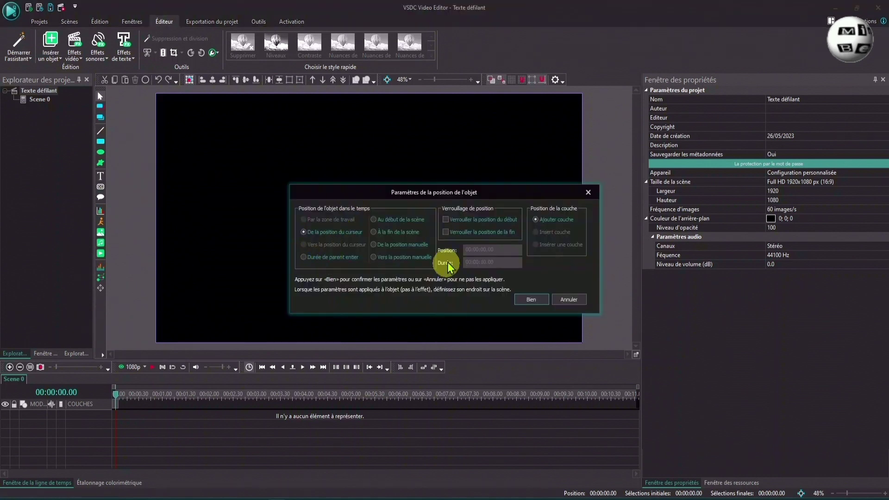
{"action": "left_click", "coordinate": [520, 299]}
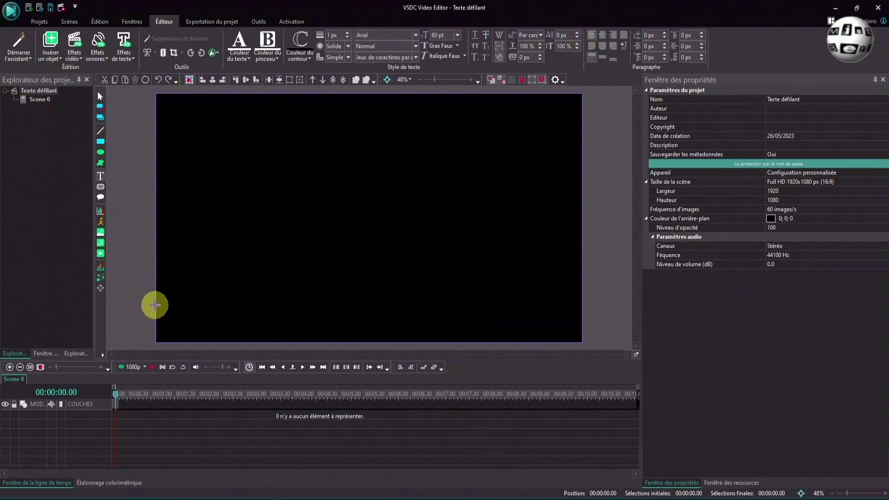
{"action": "left_click_drag", "start_coordinate": [156, 306], "coordinate": [579, 335]}
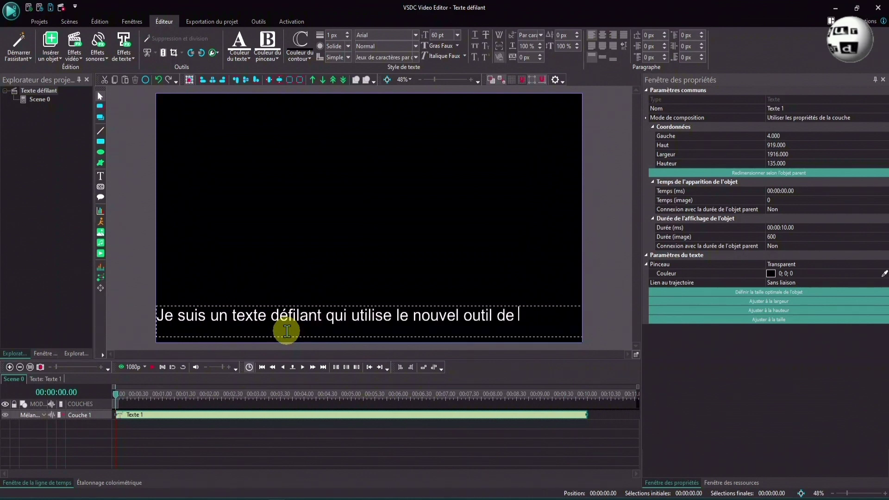
Enter "Je suis un texte défilant qui utilise le nouvel outil de la V8.1" in the text object and centre it horizontally
{"action": "type", "text": ".1"}
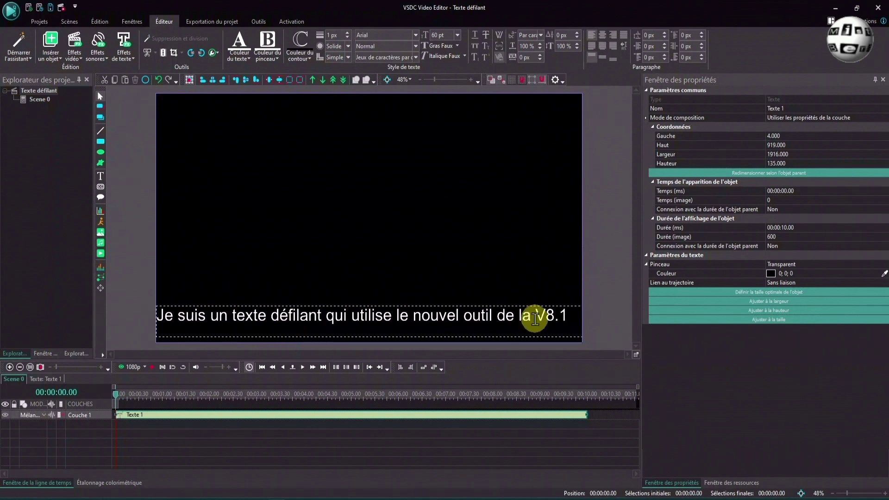
{"action": "left_click_drag", "start_coordinate": [566, 315], "coordinate": [119, 327]}
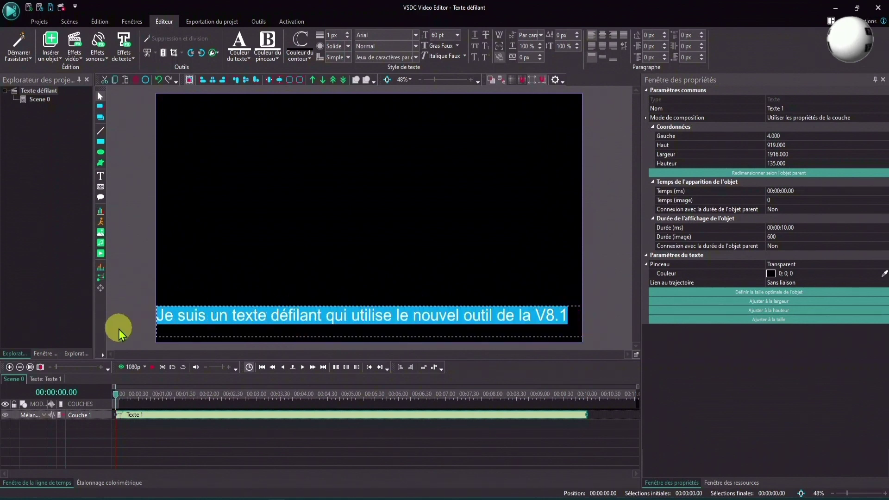
{"action": "left_click", "coordinate": [602, 37]}
Apply the "Texte défilant" text effect to the text object for the parent's entire duration
{"action": "left_click", "coordinate": [293, 416]}
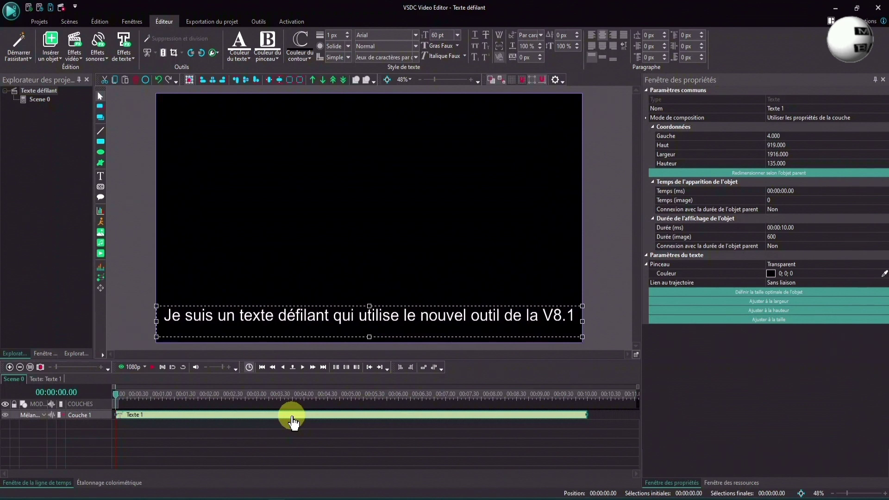
{"action": "left_click", "coordinate": [126, 54]}
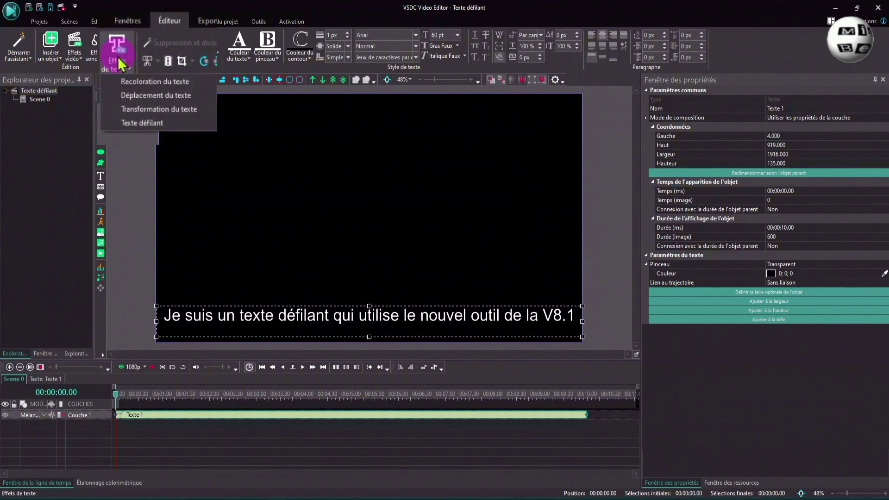
{"action": "left_click", "coordinate": [138, 121]}
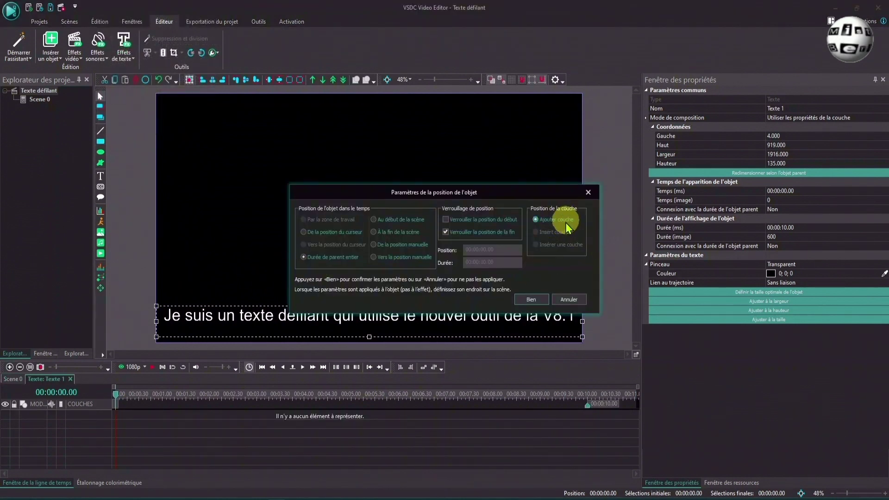
{"action": "left_click", "coordinate": [532, 298]}
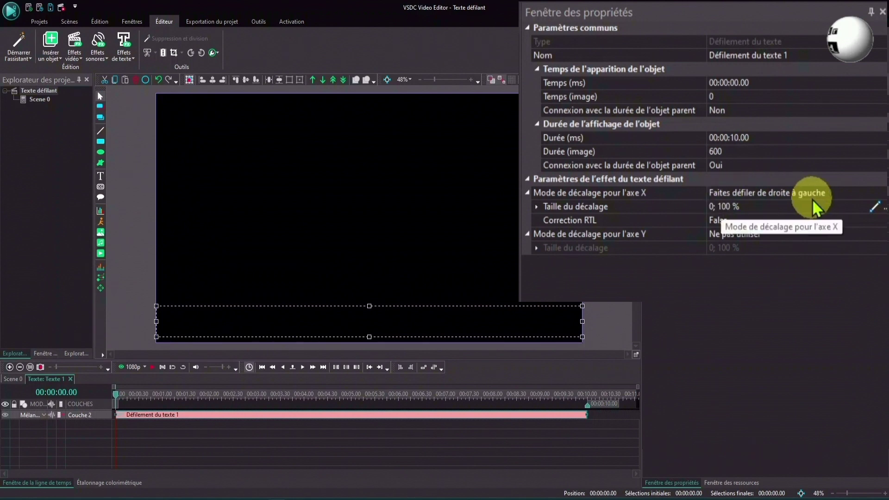
Examine the available X-axis shift modes of the scrolling effect and preview "Faites défiler de droite à gauche"
{"action": "left_click", "coordinate": [884, 193]}
{"action": "left_click", "coordinate": [883, 194]}
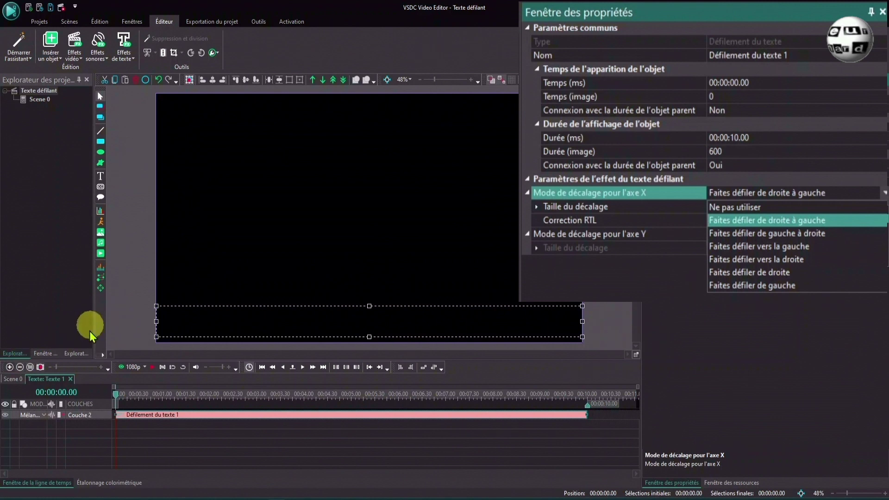
{"action": "left_click", "coordinate": [153, 367]}
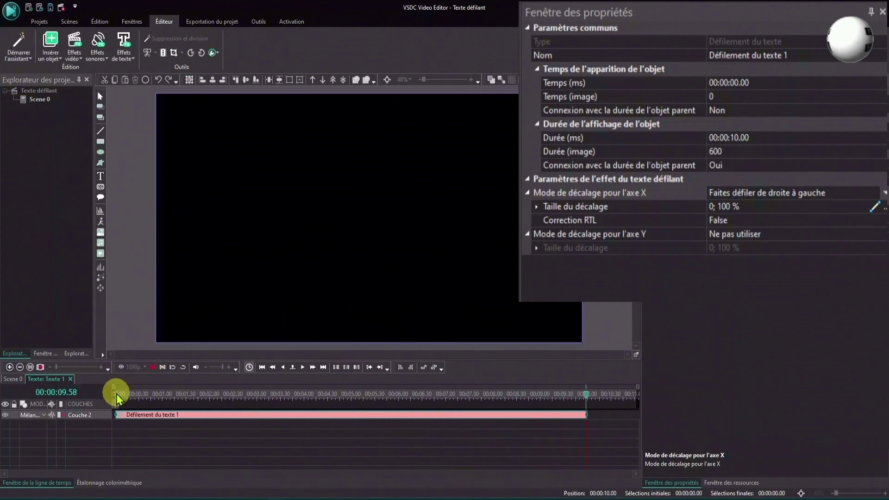
Set the X-axis shift mode to "Faites défiler de gauche à droite" and preview the scrolling text
{"action": "left_click", "coordinate": [882, 193]}
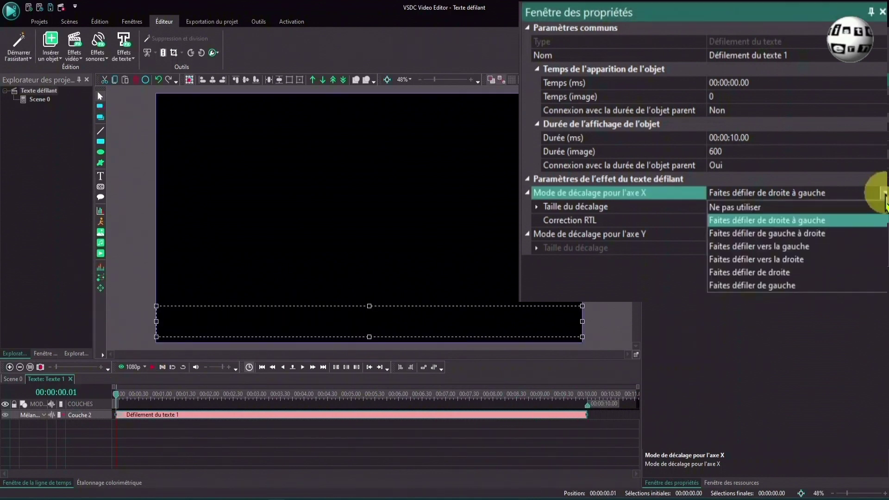
{"action": "left_click", "coordinate": [810, 232]}
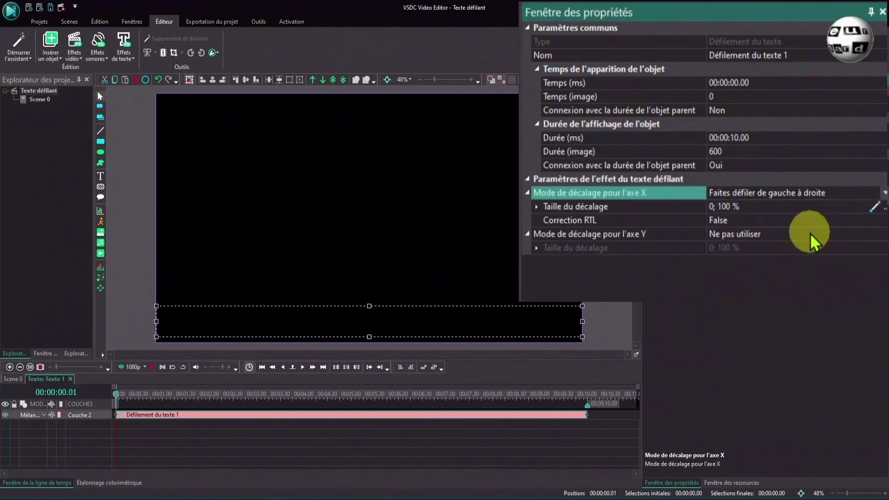
{"action": "left_click", "coordinate": [150, 368]}
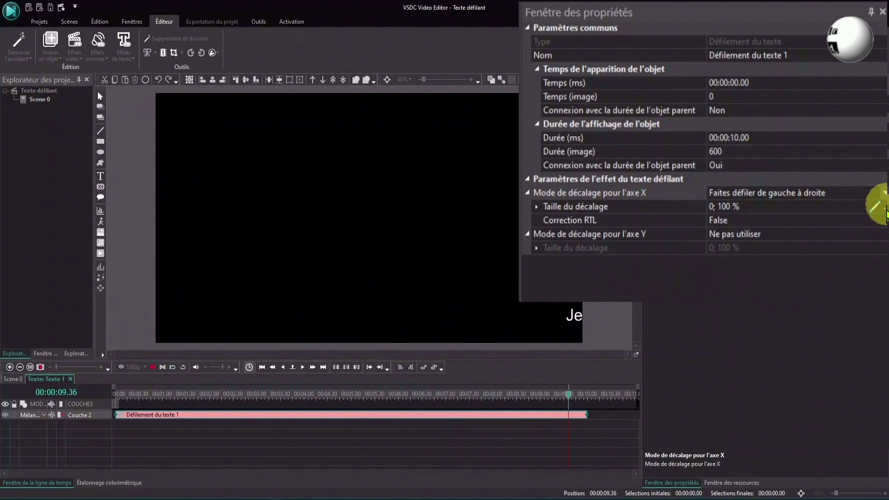
Set the X-axis shift mode to "Faites défiler vers la gauche" and preview the text from the start
{"action": "left_click", "coordinate": [884, 193]}
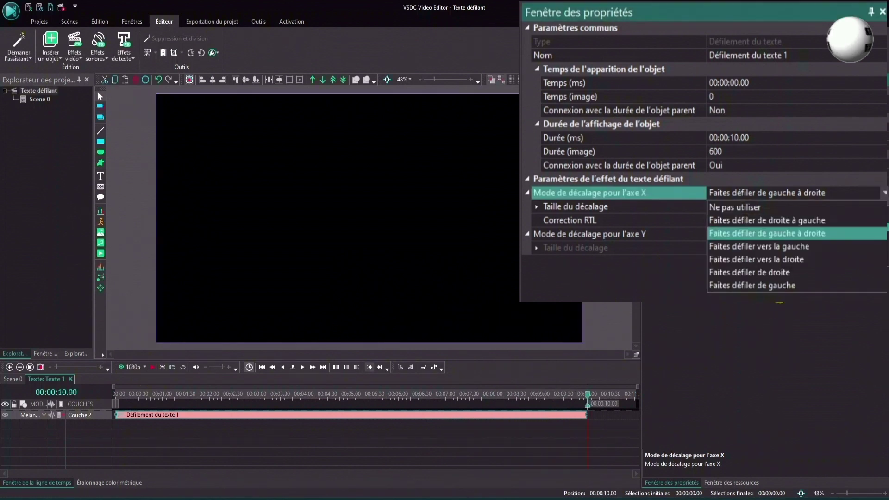
{"action": "left_click", "coordinate": [764, 246]}
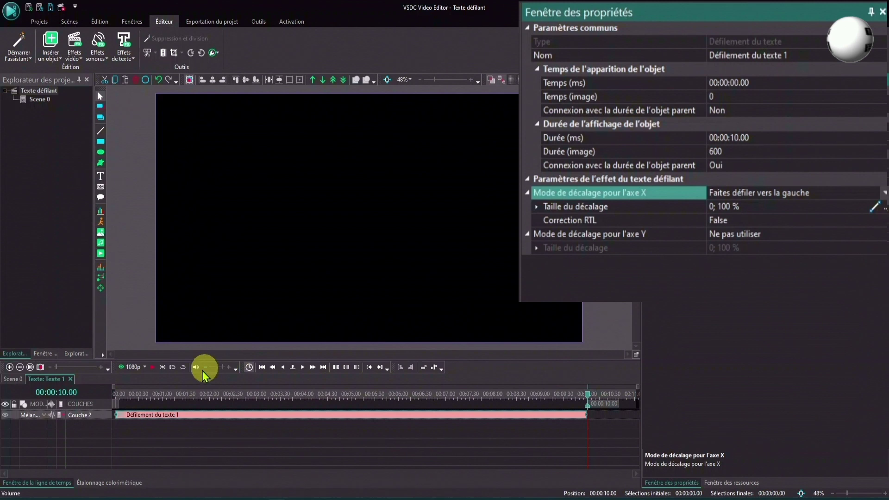
{"action": "left_click", "coordinate": [114, 395]}
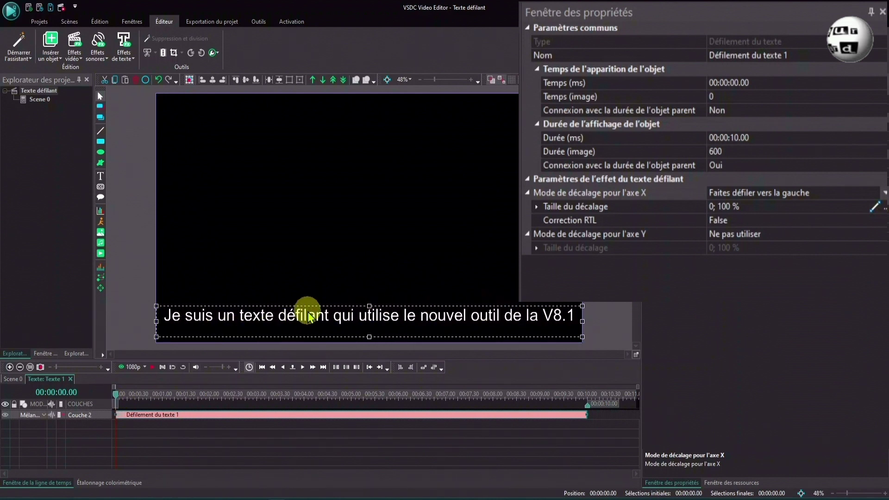
{"action": "left_click", "coordinate": [151, 368]}
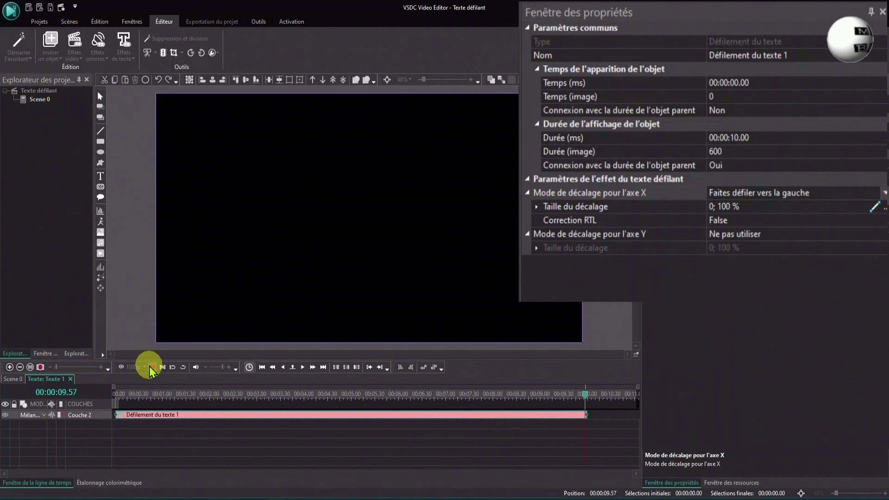
Change the X-axis shift mode to "Faites défiler vers la droite" and briefly preview the movement from the start
{"action": "left_click", "coordinate": [114, 392]}
{"action": "left_click", "coordinate": [759, 192]}
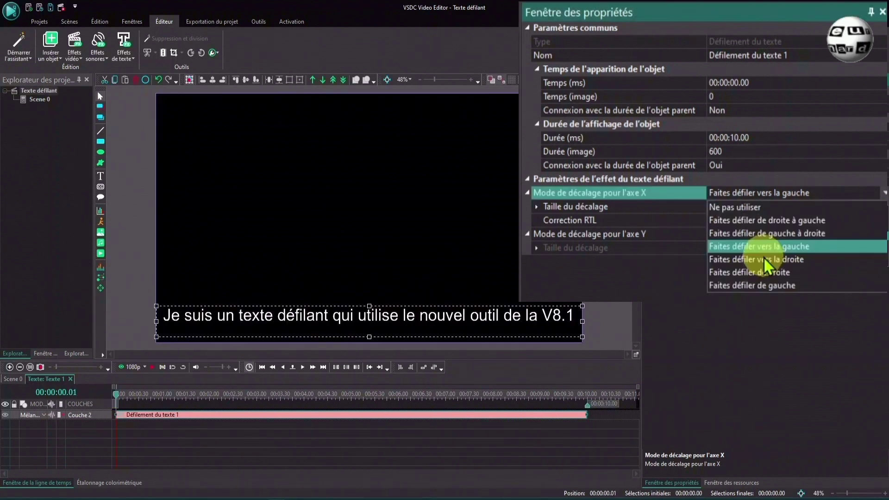
{"action": "left_click", "coordinate": [764, 259]}
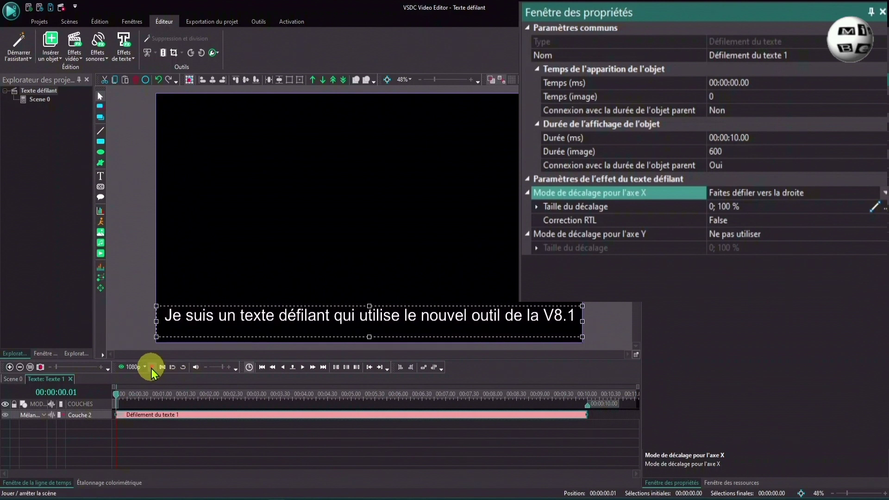
{"action": "left_click", "coordinate": [152, 369]}
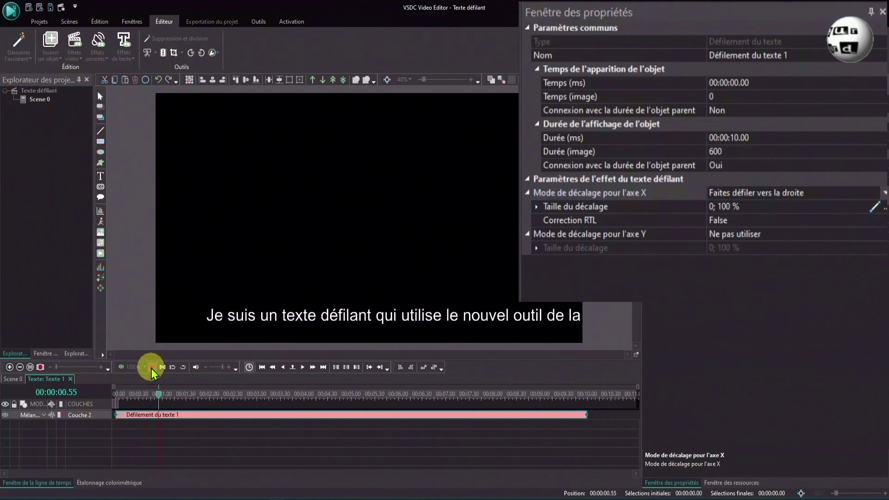
{"action": "left_click", "coordinate": [151, 369]}
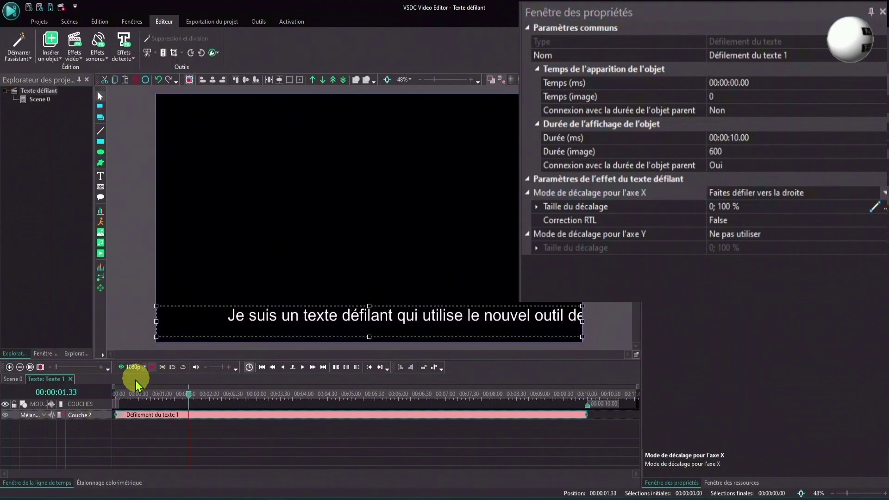
Switch the X-axis shift mode to "Faites défiler de droite" and preview the scroll from the start of the timeline
{"action": "left_click", "coordinate": [117, 396]}
{"action": "left_click", "coordinate": [883, 193]}
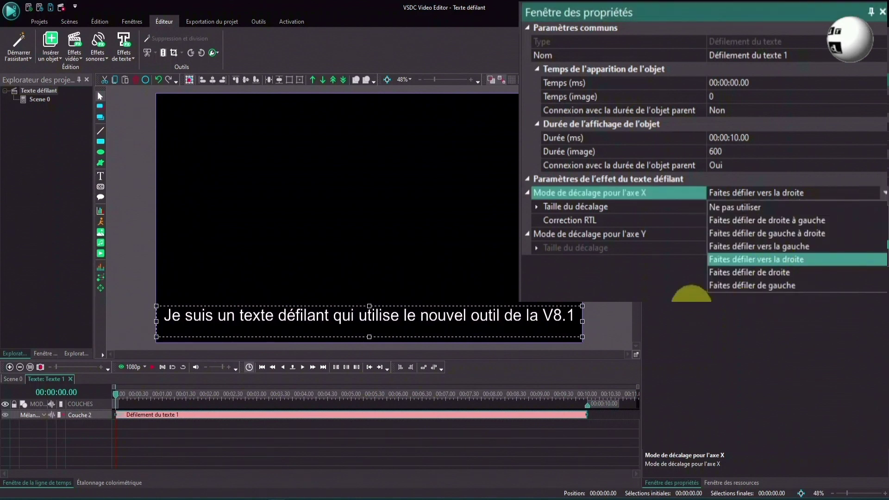
{"action": "left_click", "coordinate": [780, 275]}
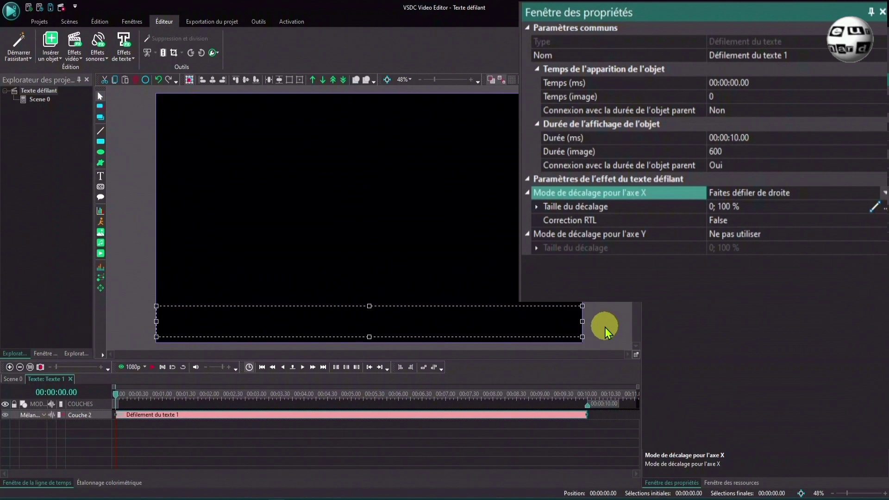
{"action": "left_click", "coordinate": [154, 368]}
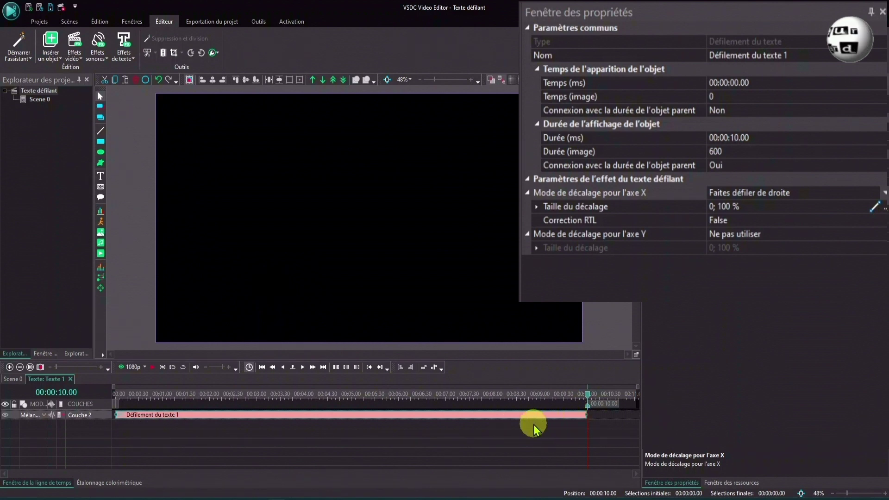
Shorten the scrolling effect to about 7 seconds, preview it, and extend its duration back to 10 seconds
{"action": "left_click_drag", "start_coordinate": [586, 415], "coordinate": [441, 409]}
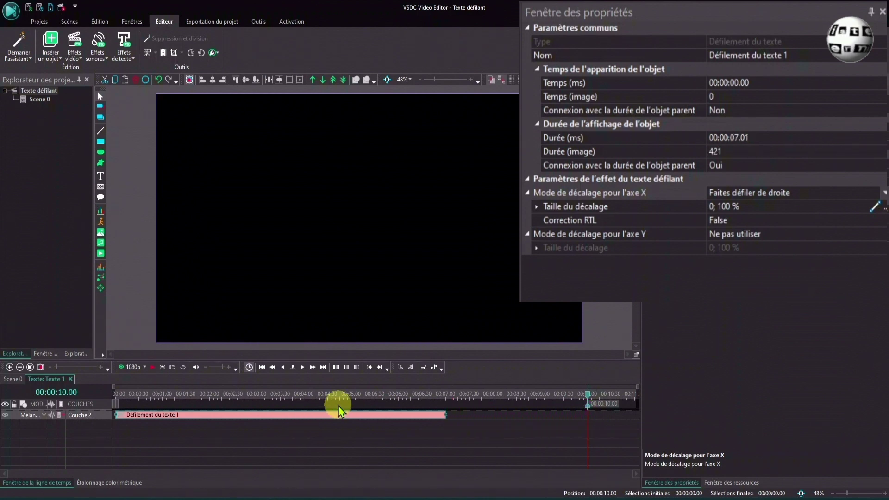
{"action": "left_click", "coordinate": [151, 367]}
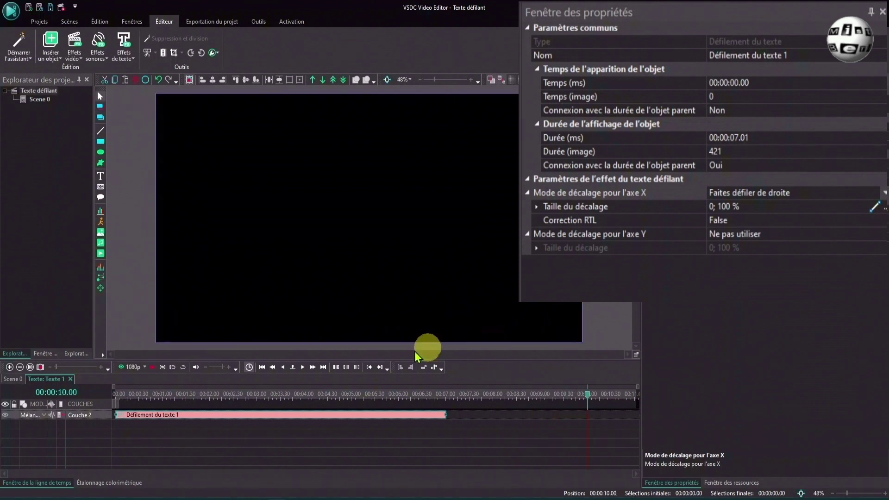
{"action": "left_click_drag", "start_coordinate": [446, 414], "coordinate": [587, 415]}
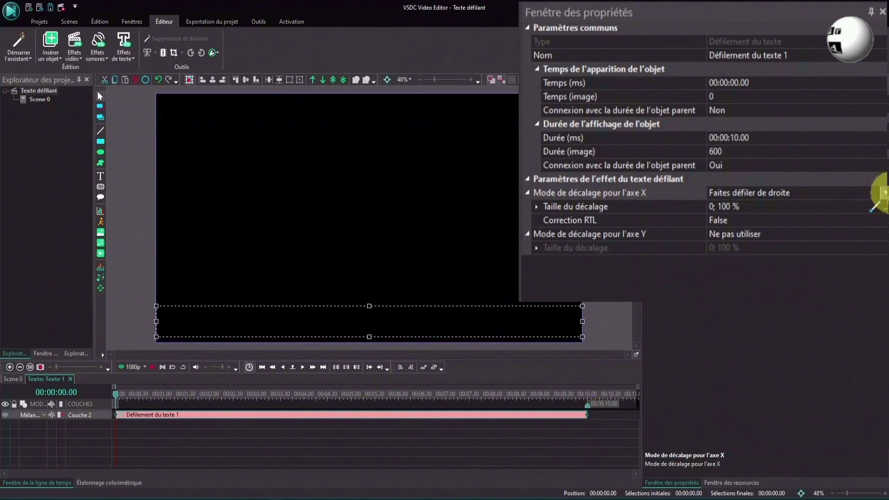
Set the X-axis shift mode to "Faites défiler de droite à gauche" and the end point of its shift-size curve to 50 %
{"action": "left_click", "coordinate": [883, 194]}
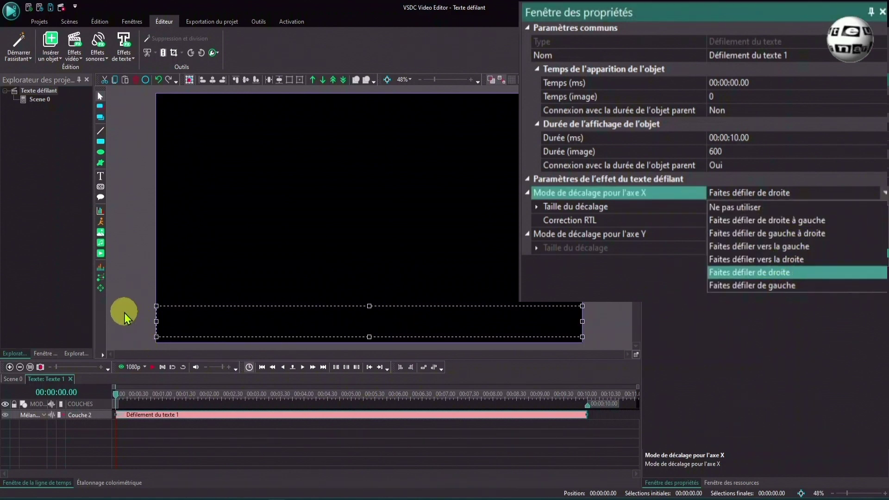
{"action": "left_click", "coordinate": [786, 221]}
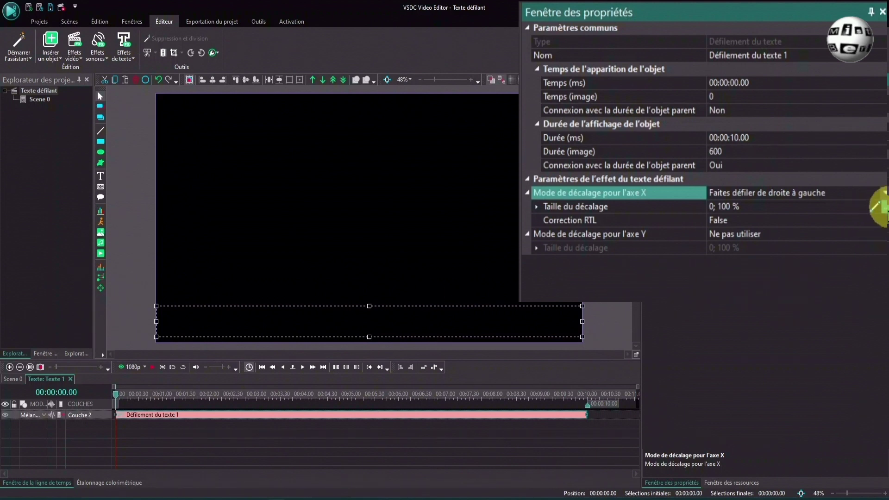
{"action": "left_click", "coordinate": [884, 209]}
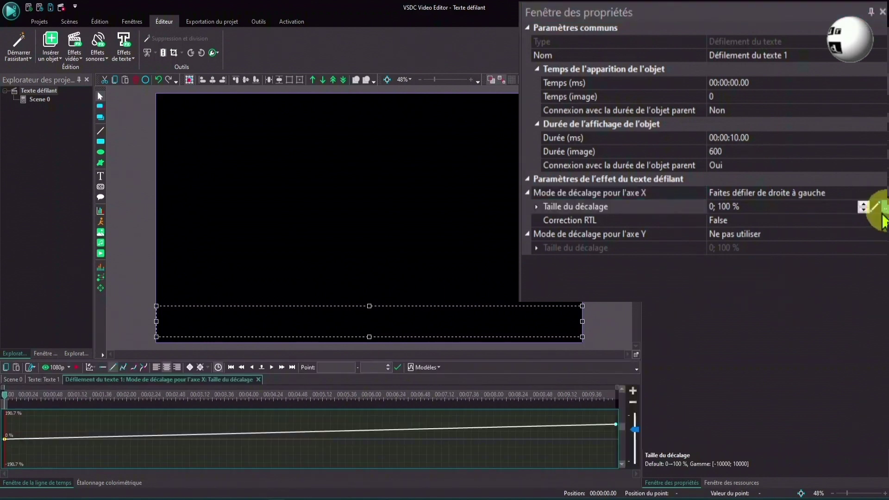
{"action": "left_click", "coordinate": [6, 440]}
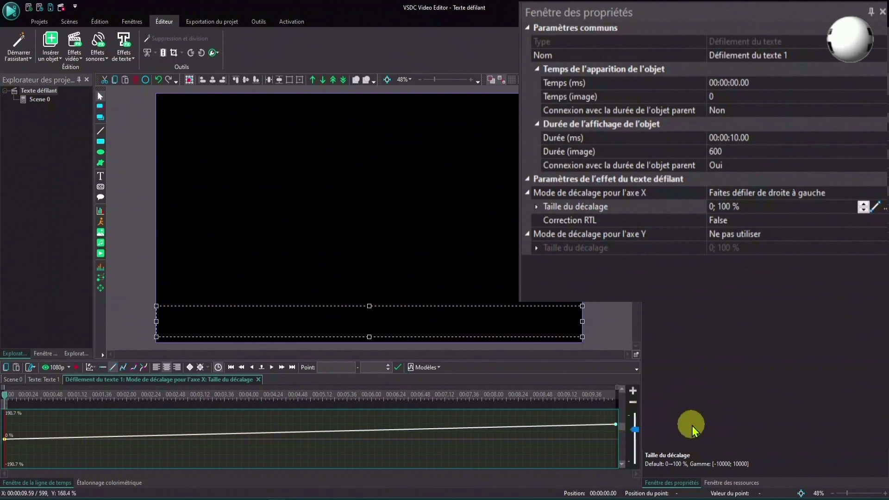
{"action": "left_click", "coordinate": [614, 425]}
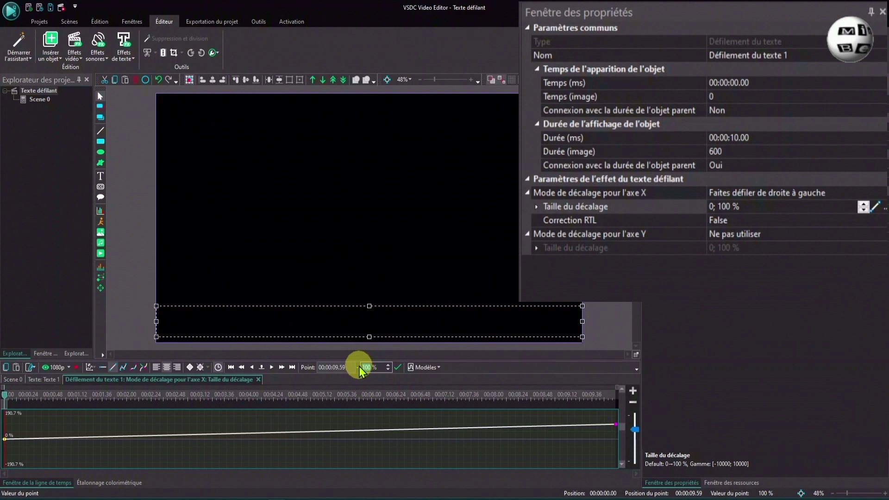
{"action": "key", "text": "Return"}
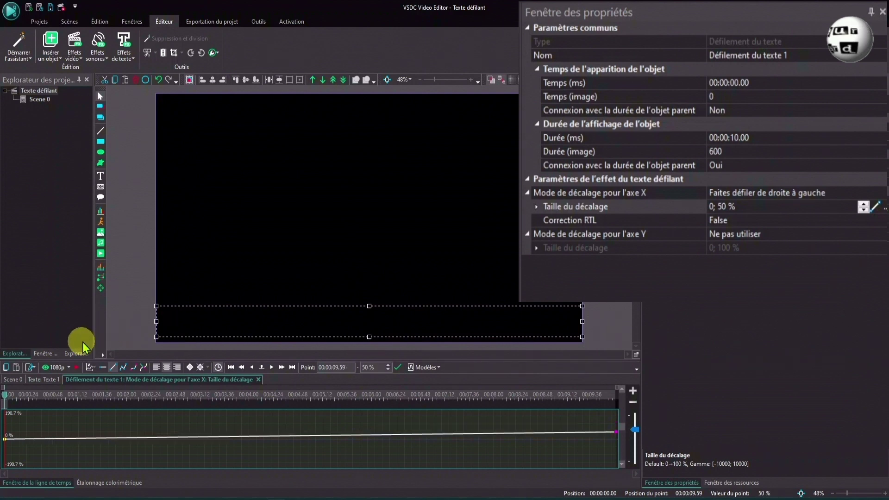
Preview the 50 % shift, then shorten the scrolling effect to about 6.5 seconds and preview it again
{"action": "key", "text": "space"}
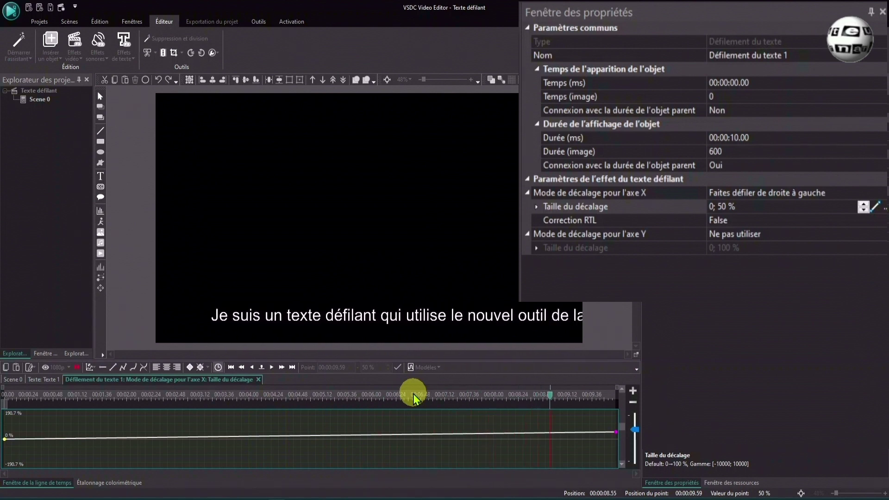
{"action": "left_click", "coordinate": [44, 379]}
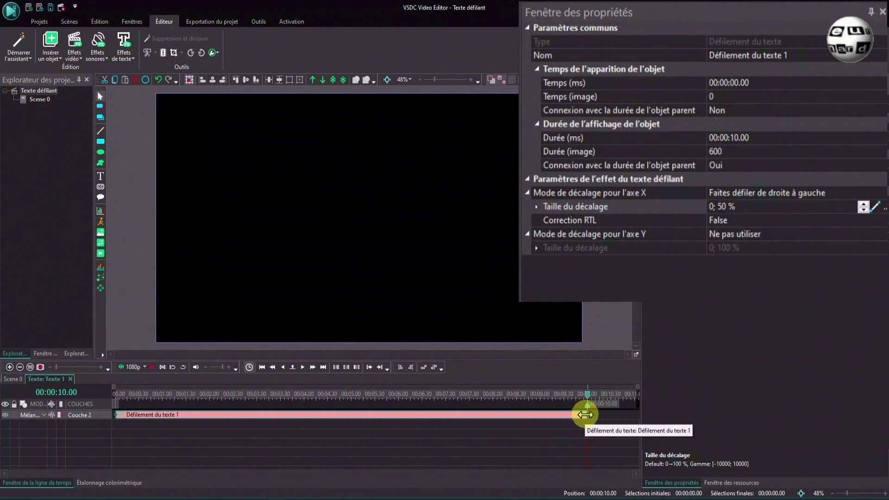
{"action": "left_click_drag", "start_coordinate": [586, 413], "coordinate": [437, 412]}
{"action": "left_click", "coordinate": [360, 393]}
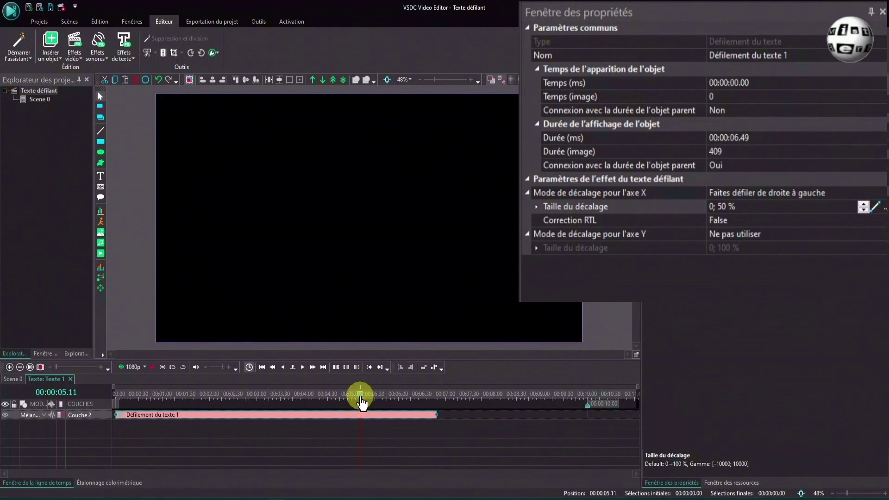
{"action": "left_click", "coordinate": [152, 367]}
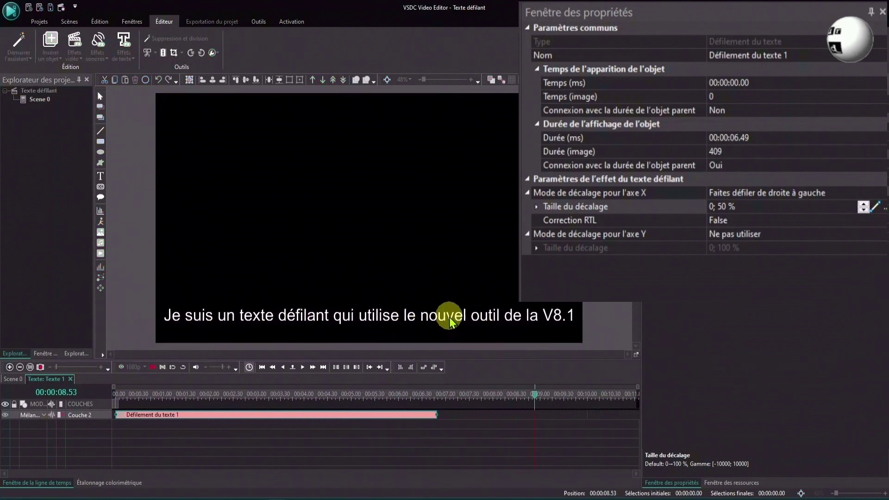
Keep the X-axis shift mode at "Faites défiler de droite à gauche" and set the shift size's end value to 100 %
{"action": "left_click", "coordinate": [867, 191]}
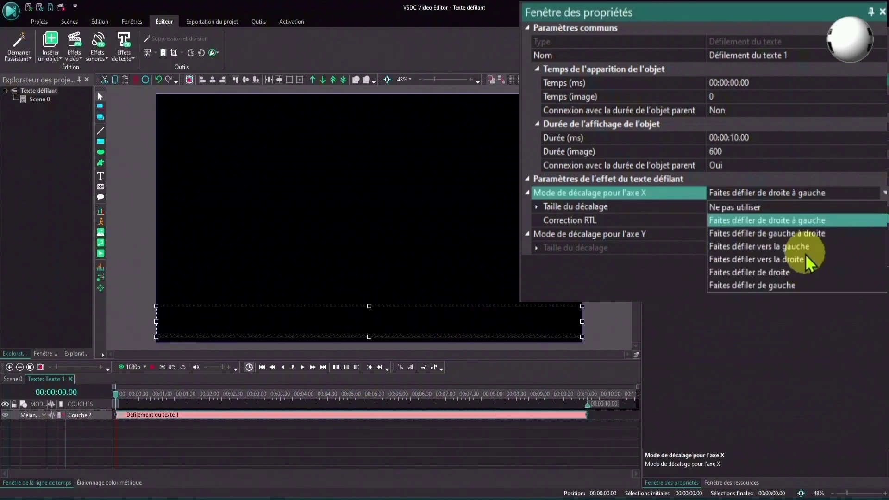
{"action": "left_click", "coordinate": [715, 220]}
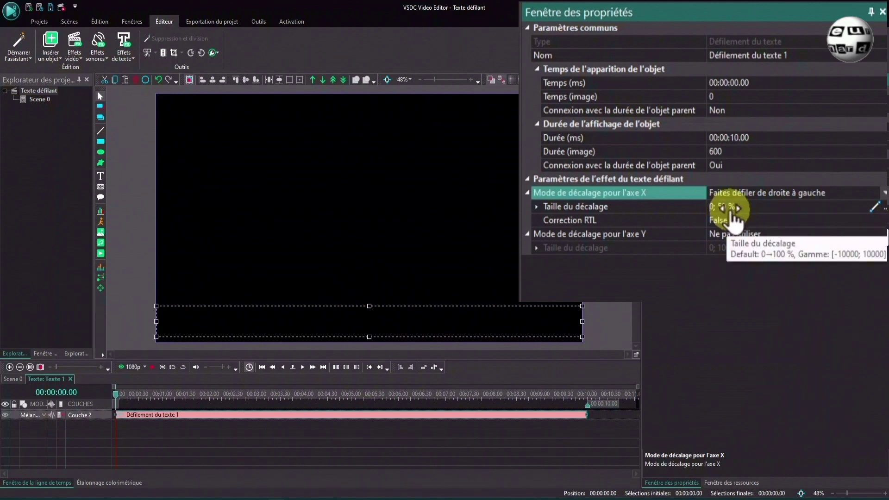
{"action": "left_click", "coordinate": [732, 213]}
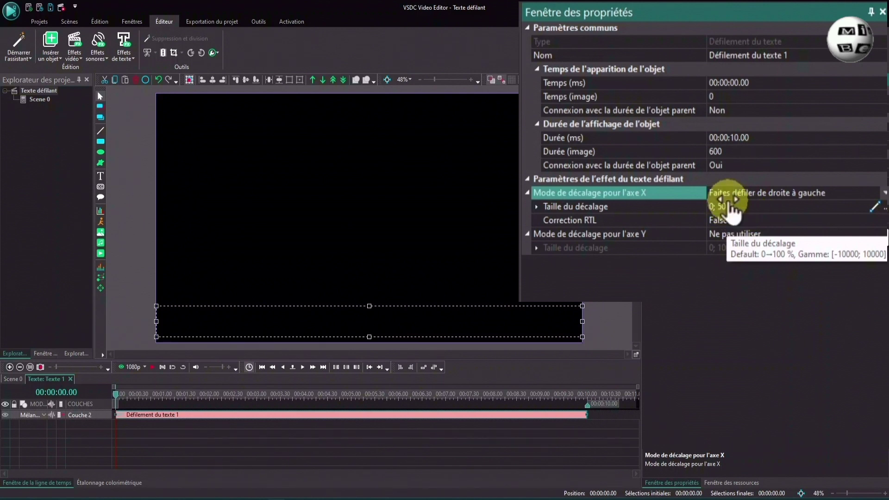
{"action": "double_click", "coordinate": [725, 207]}
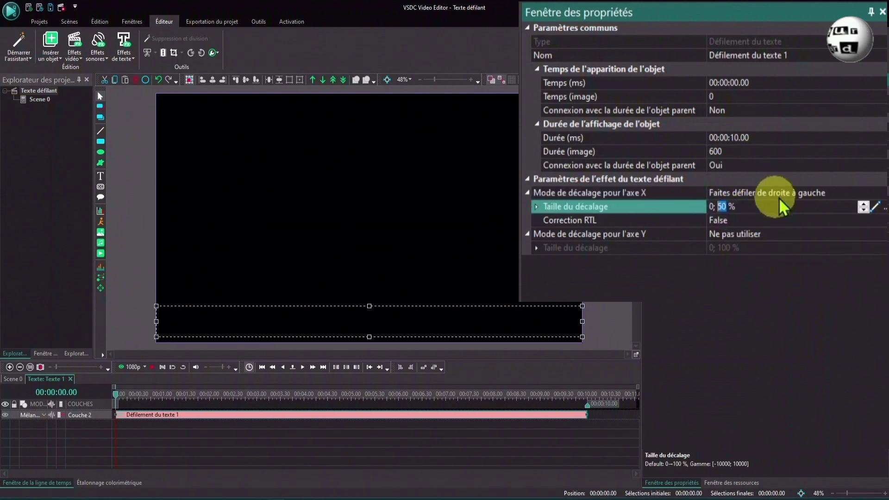
{"action": "type", "text": "10"}
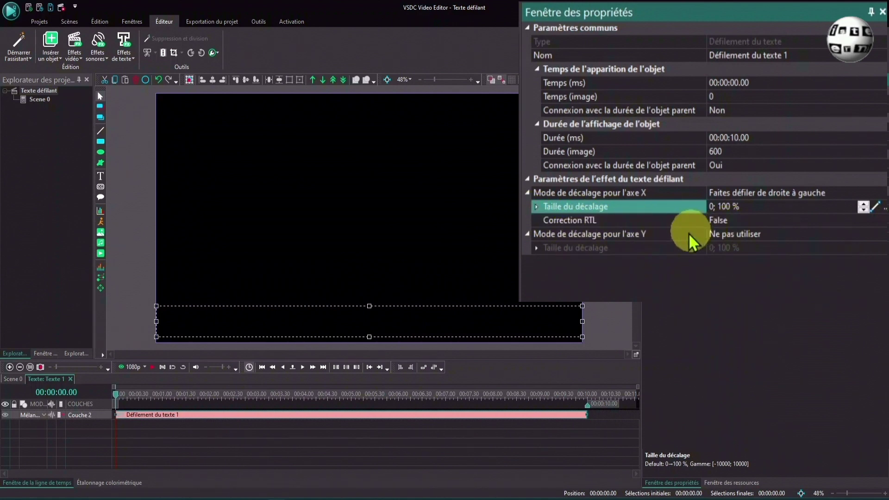
Set the scrolling effect's "Correction RTL" to True and preview the scroll
{"action": "left_click", "coordinate": [884, 222]}
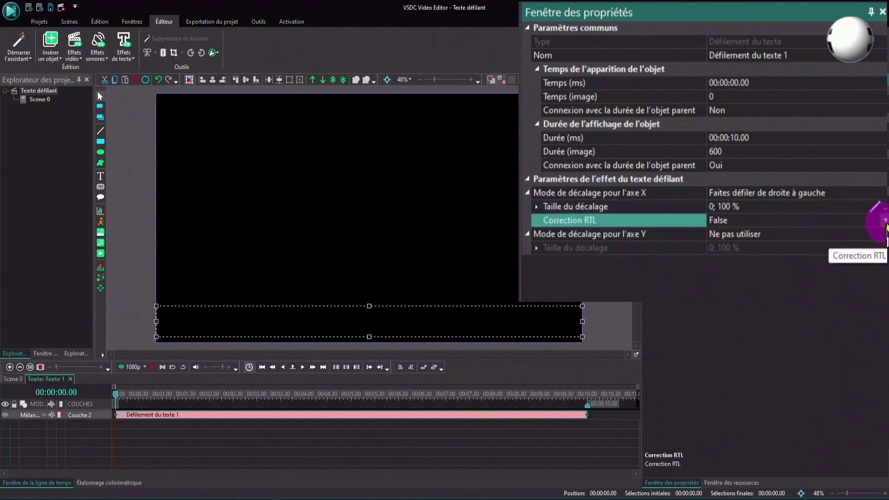
{"action": "left_click", "coordinate": [885, 221]}
{"action": "left_click", "coordinate": [866, 234]}
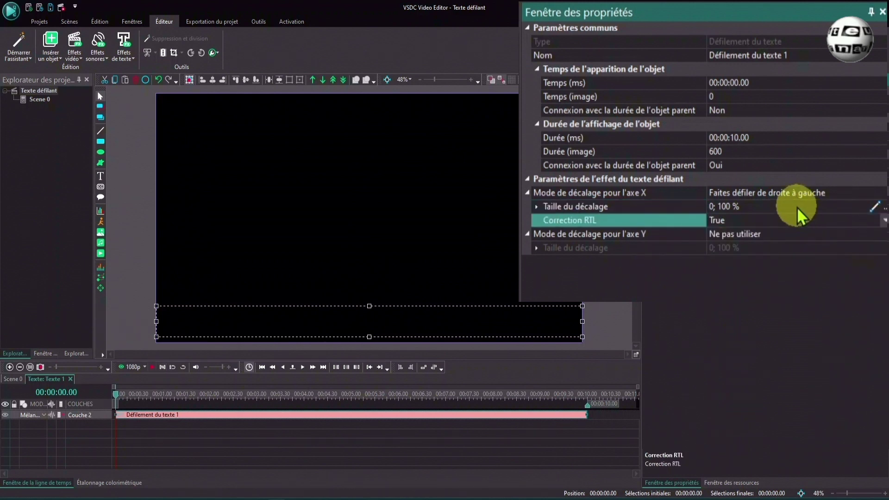
{"action": "left_click", "coordinate": [151, 368]}
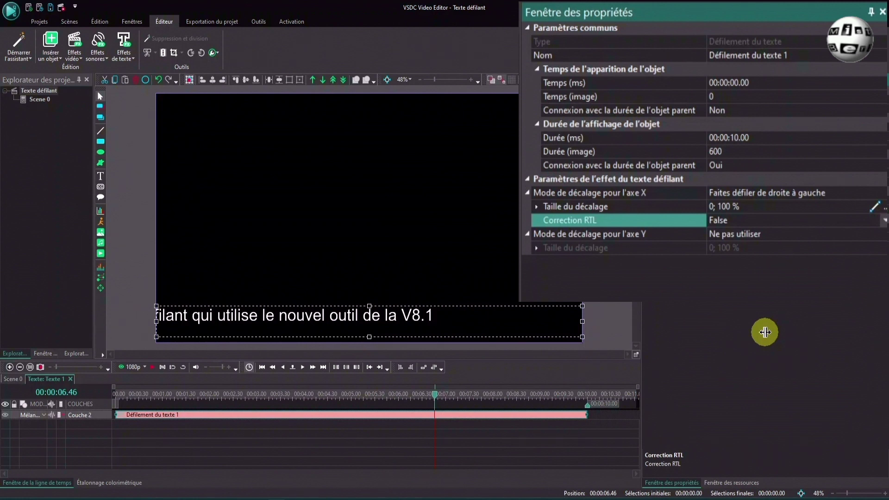
Set the display duration of the Texte 1 object to 20 seconds and preview its scrolling effect from the start
{"action": "double_click", "coordinate": [221, 424]}
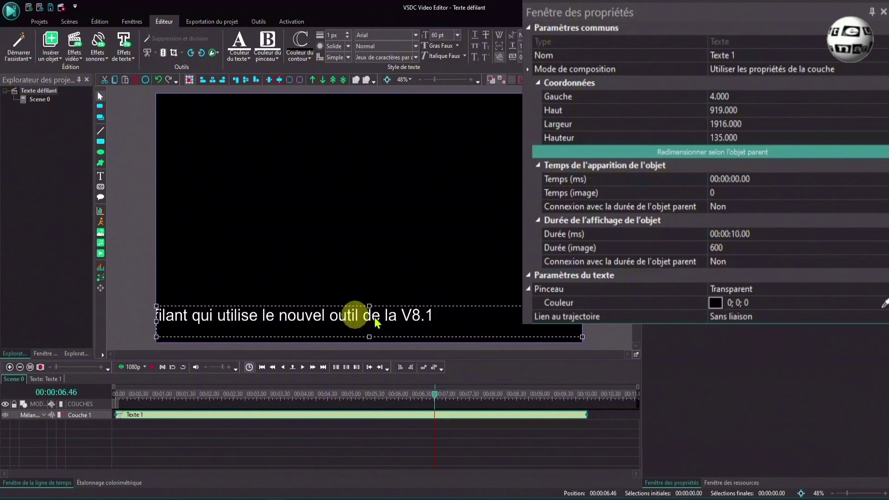
{"action": "left_click", "coordinate": [733, 234]}
{"action": "key", "text": "BackSpace"}
{"action": "type", "text": "2"}
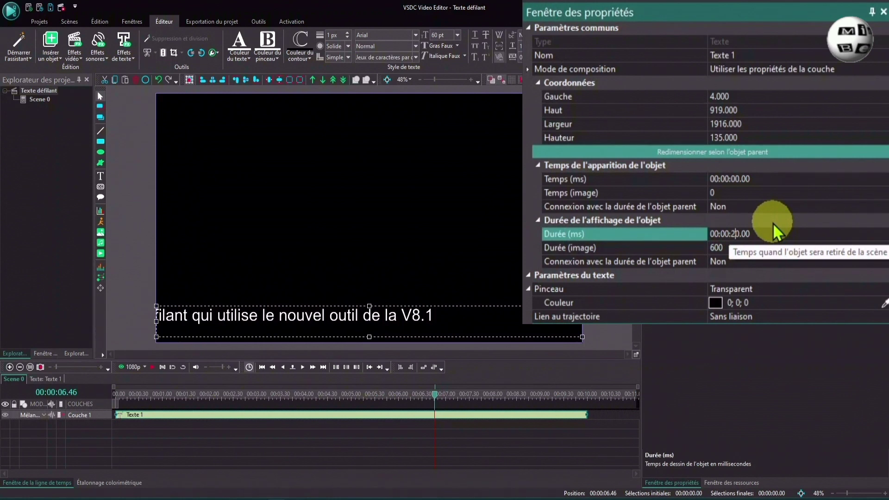
{"action": "key", "text": "Return"}
{"action": "double_click", "coordinate": [285, 416]}
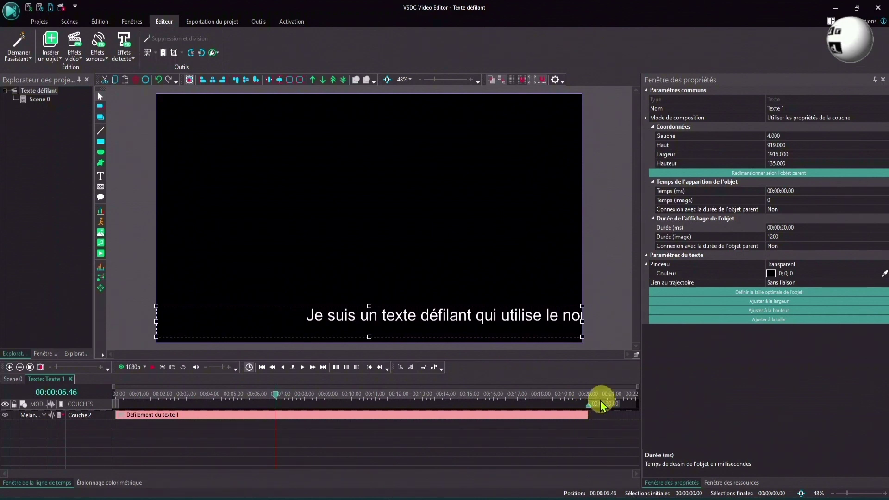
{"action": "left_click", "coordinate": [116, 396]}
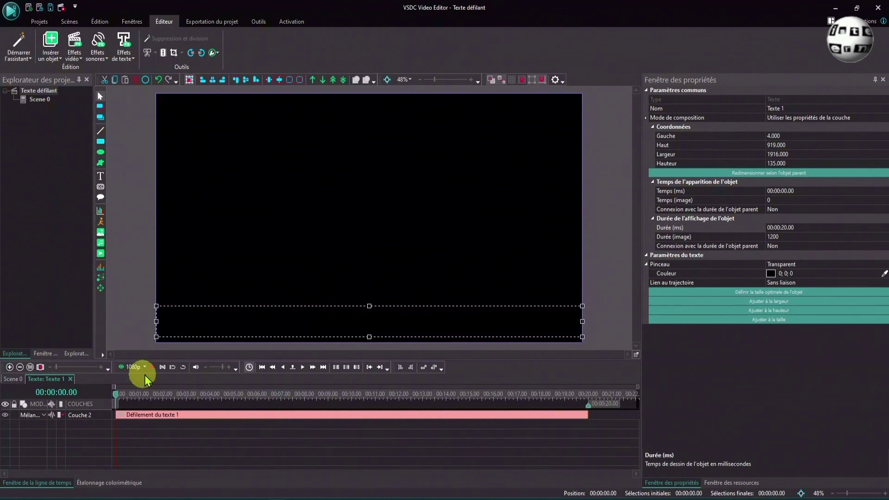
{"action": "left_click", "coordinate": [151, 368]}
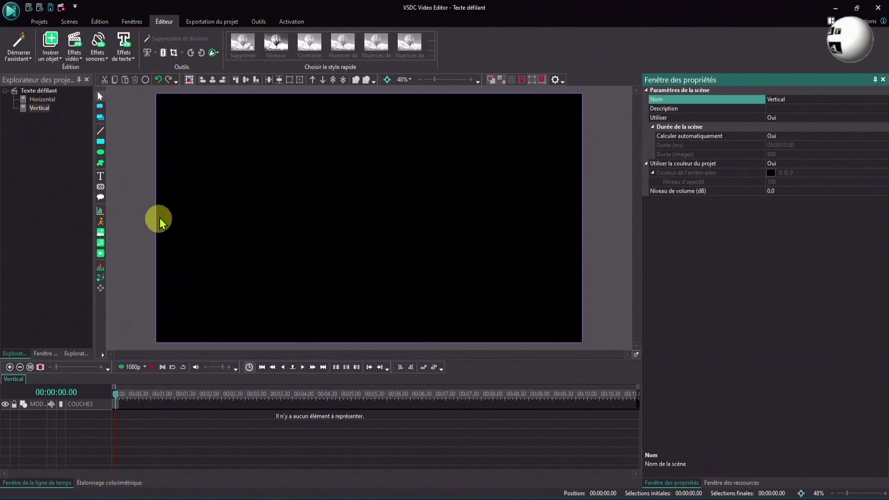
Add a text object to the Vertical scene at the cursor position, drawing its frame about 1737 by 1076 pixels
{"action": "left_click", "coordinate": [98, 177]}
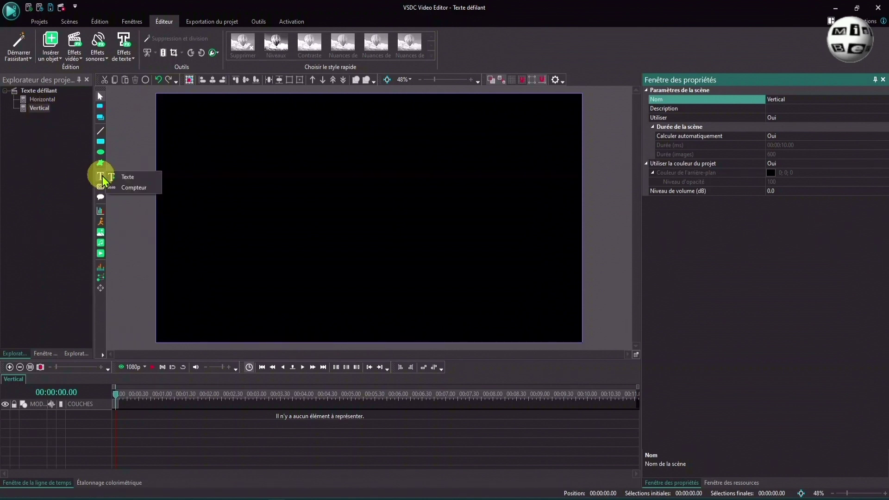
{"action": "left_click", "coordinate": [127, 178]}
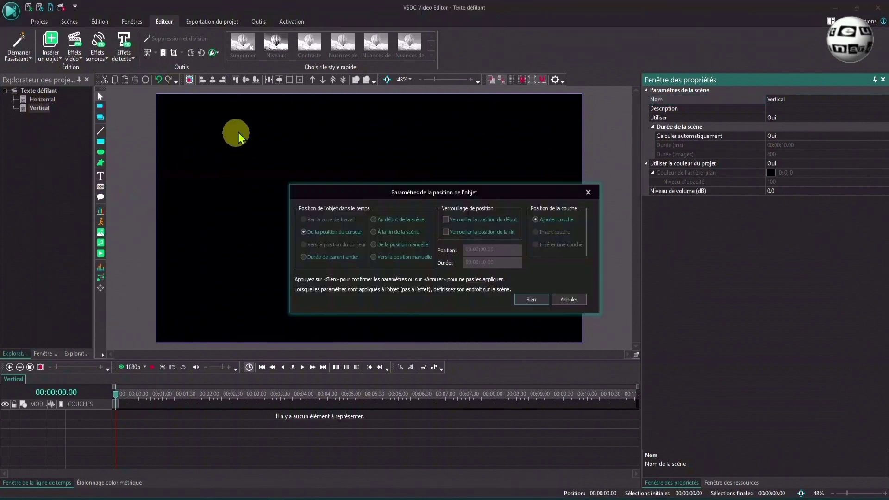
{"action": "left_click", "coordinate": [531, 299]}
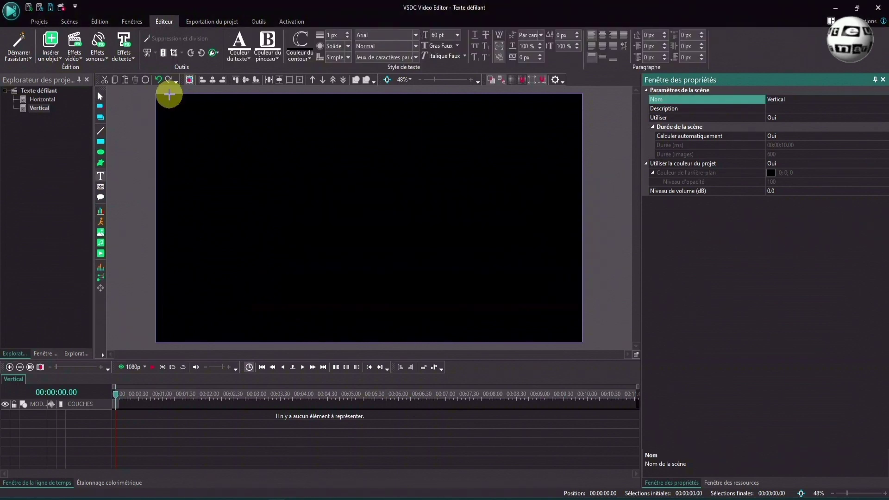
{"action": "left_click_drag", "start_coordinate": [169, 94], "coordinate": [556, 343]}
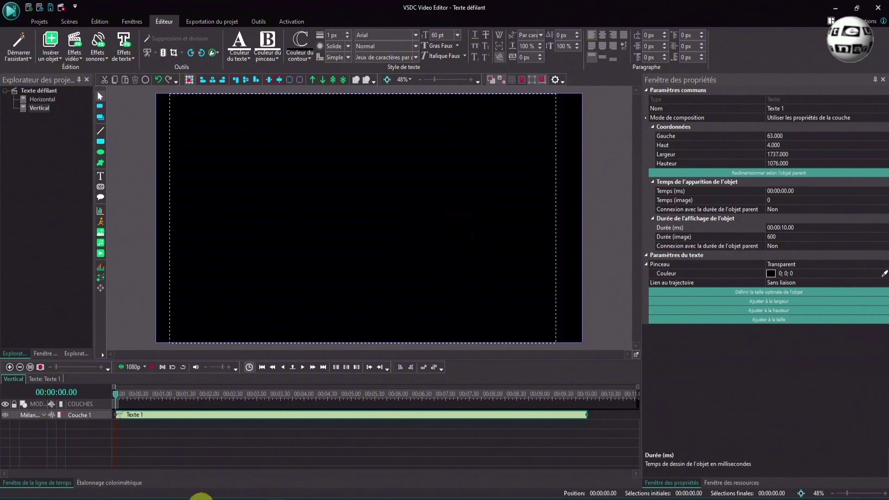
Switch to Word, copy the entire credits text from Générique.docx, and paste it into the new text object in VSDC Video Editor
{"action": "left_click", "coordinate": [242, 498]}
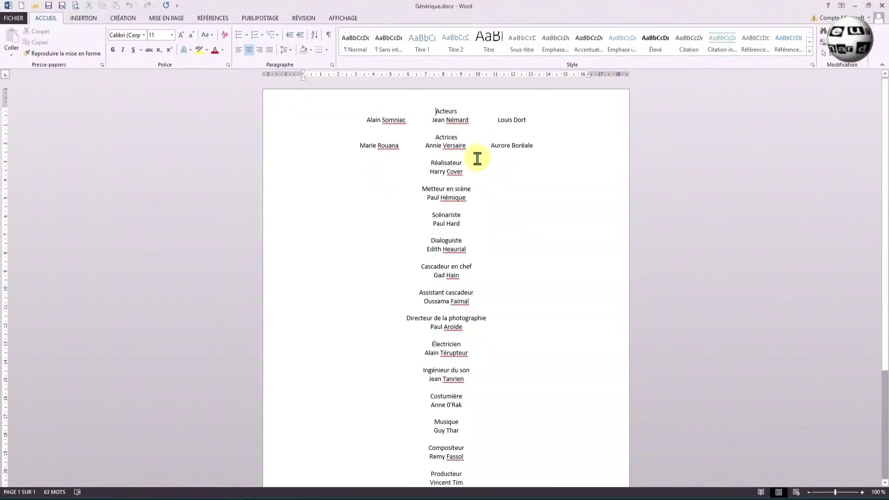
{"action": "key", "text": "ctrl+a"}
{"action": "right_click", "coordinate": [441, 111]}
{"action": "key", "text": "Escape"}
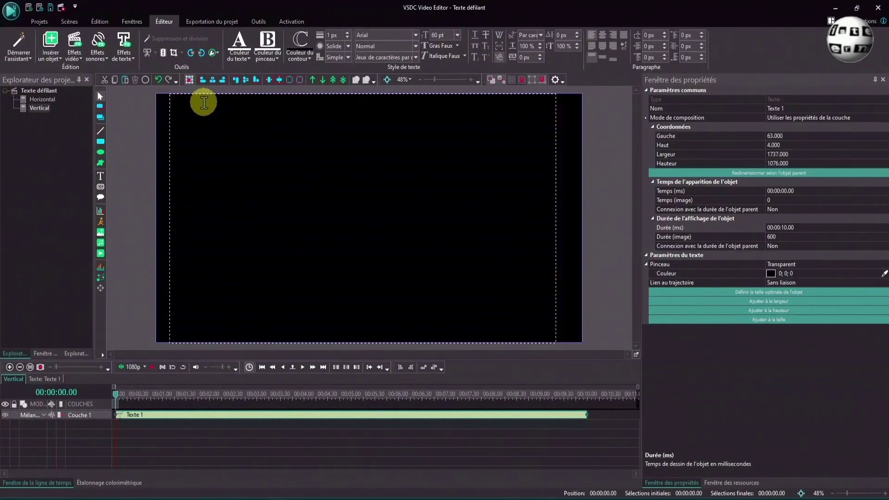
{"action": "key", "text": "ctrl+v"}
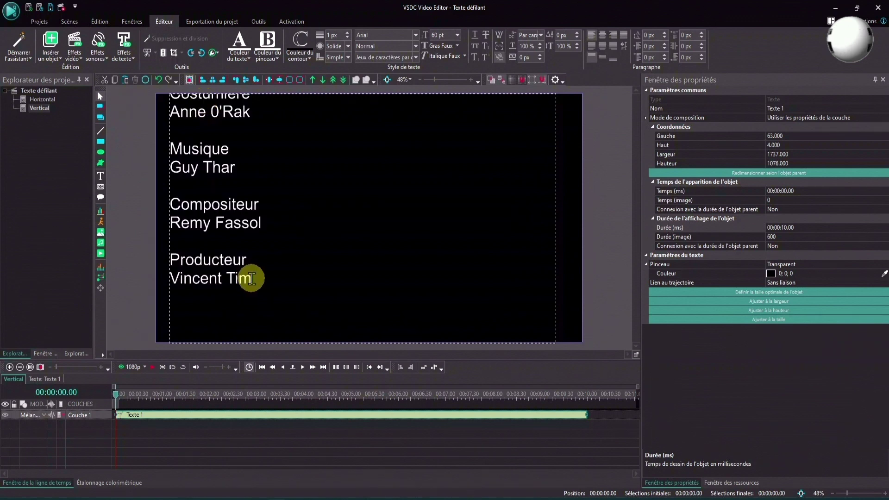
Centre all of the pasted credits text and resize the text object to match its parent
{"action": "left_click_drag", "start_coordinate": [249, 279], "coordinate": [169, 278]}
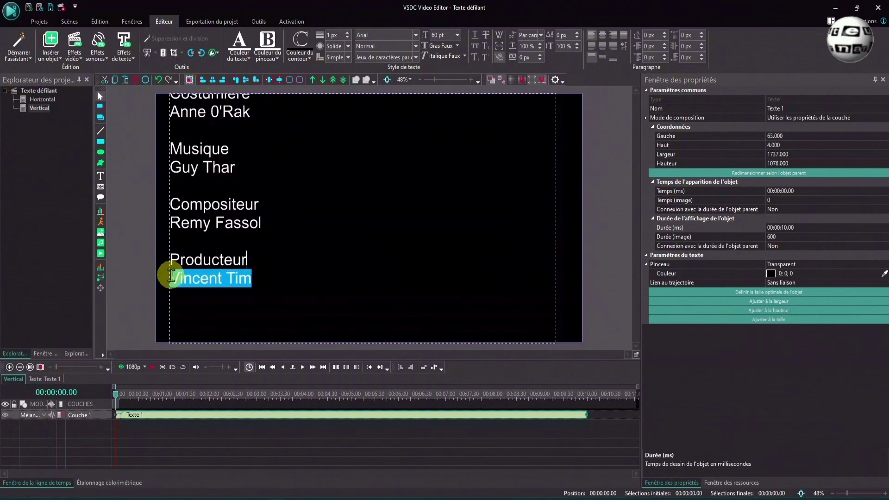
{"action": "key", "text": "ctrl+a"}
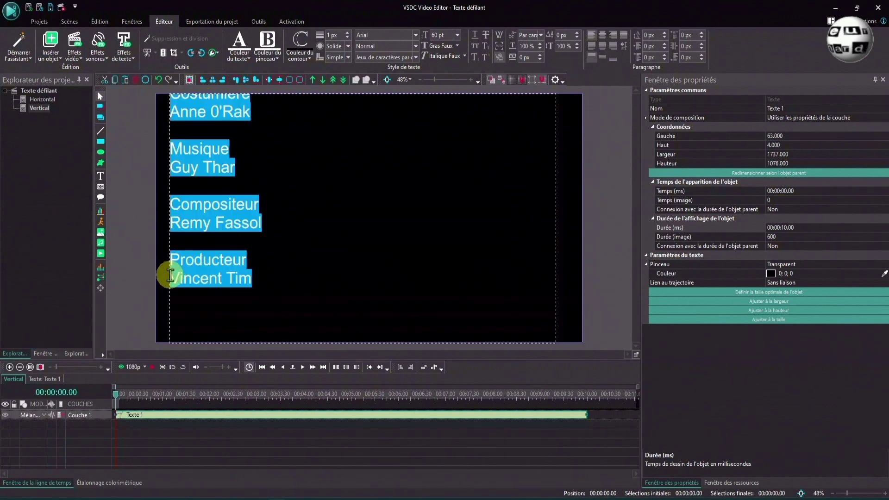
{"action": "left_click", "coordinate": [601, 34]}
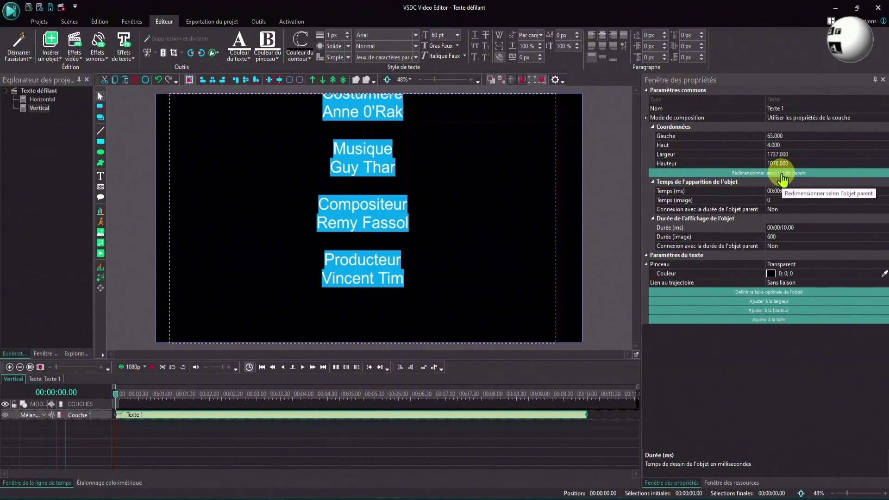
{"action": "left_click", "coordinate": [781, 174]}
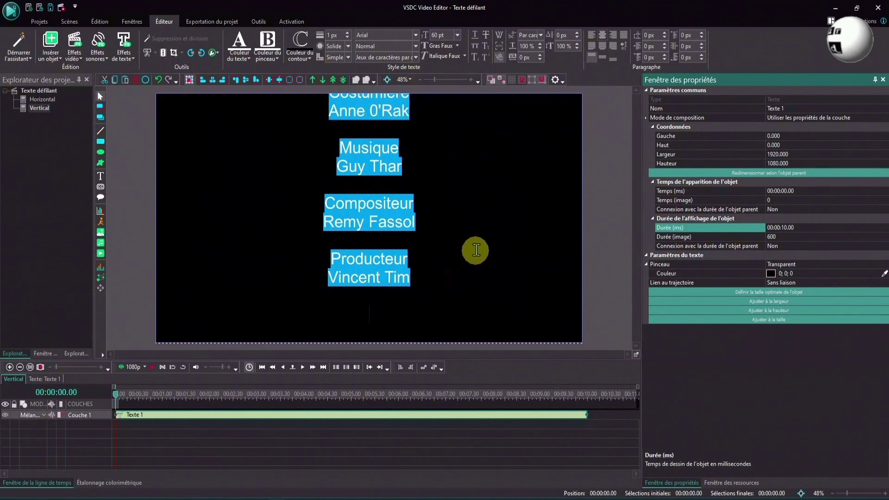
Apply the "Texte défilant" effect to the credits text for the full parent duration, with its end position locked
{"action": "left_click", "coordinate": [123, 50]}
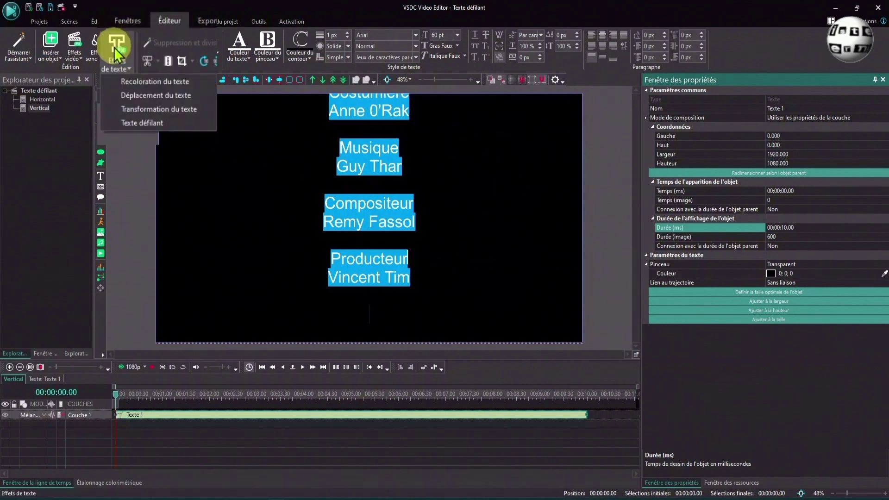
{"action": "left_click", "coordinate": [142, 123]}
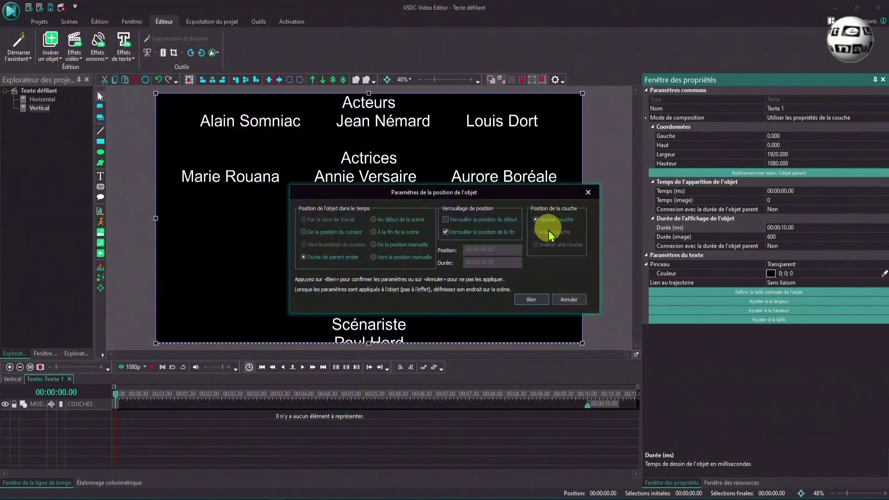
{"action": "left_click", "coordinate": [531, 300]}
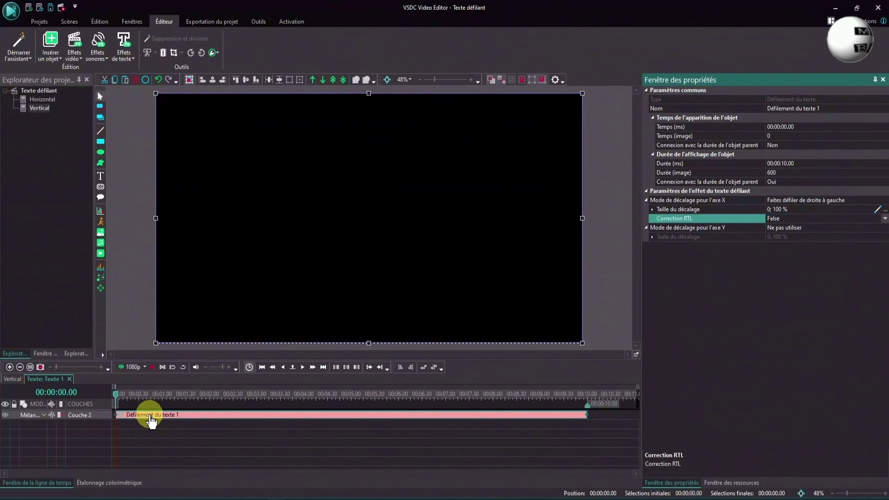